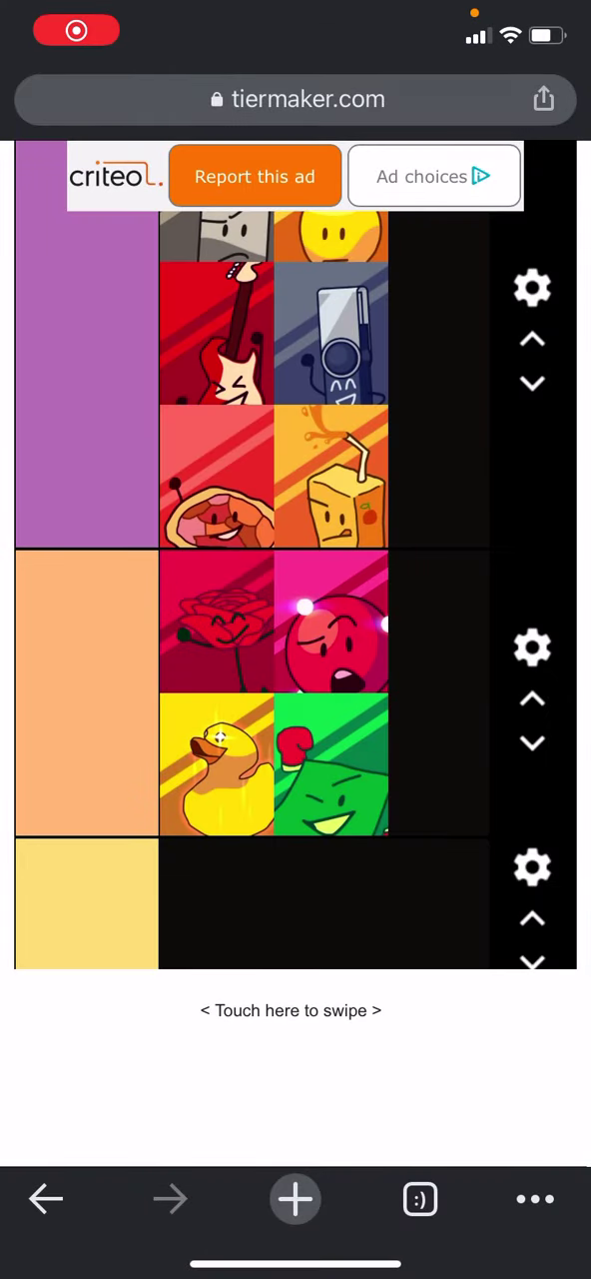
scroll(295, 640, down, 3)
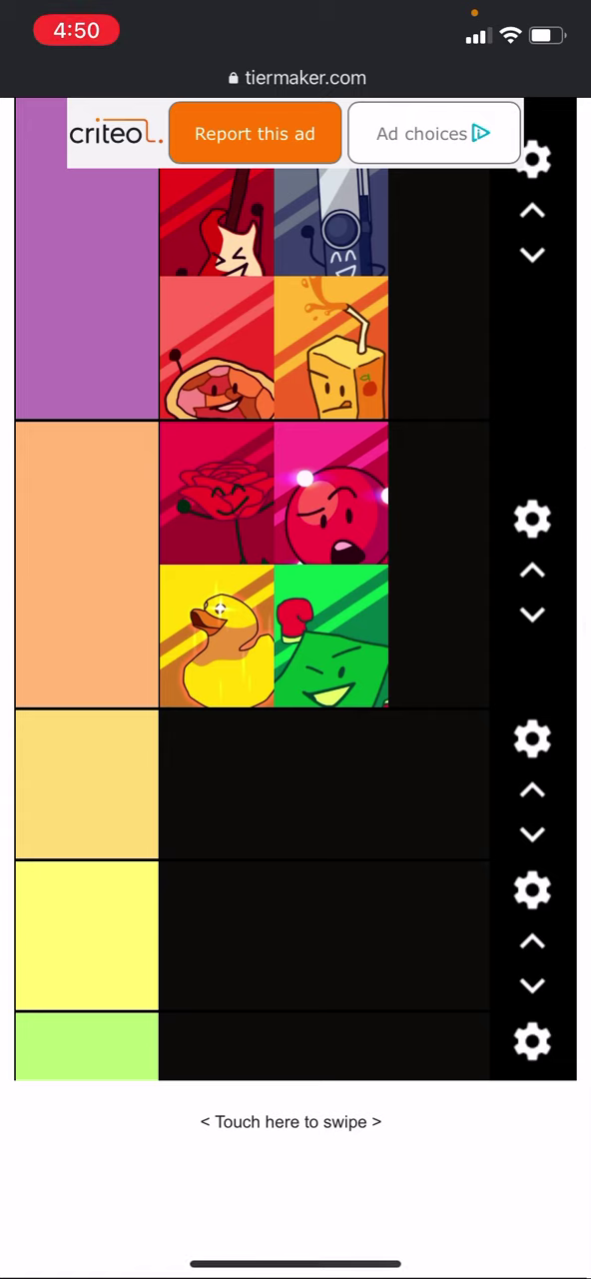
scroll(296, 640, down, 3)
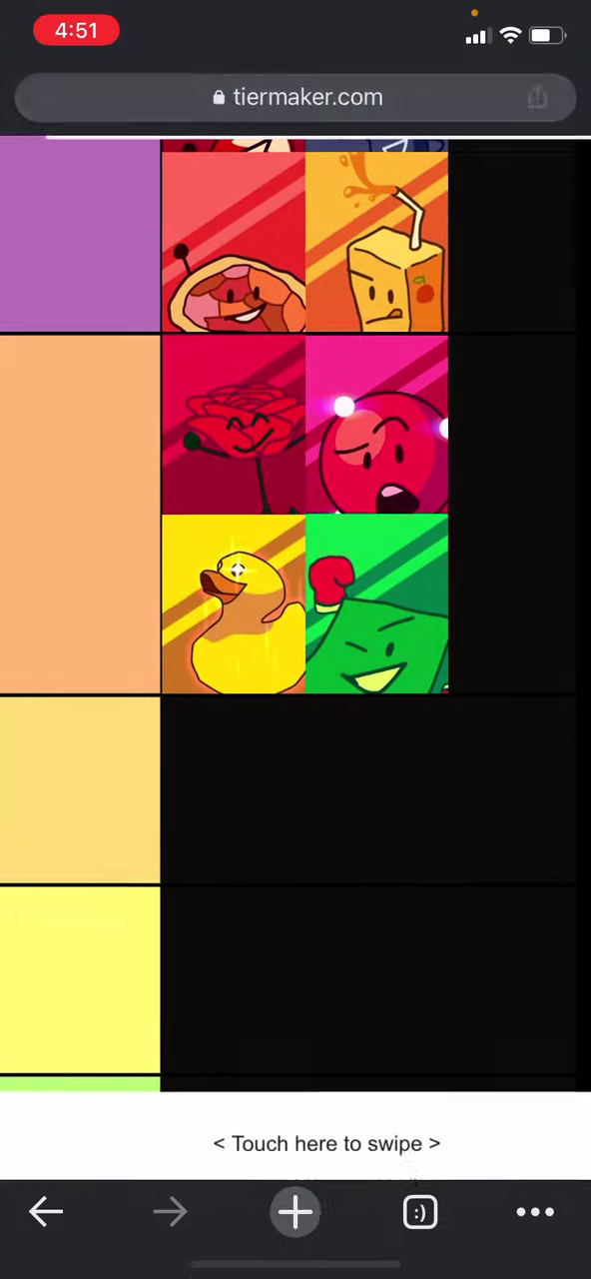
scroll(295, 599, up, 5)
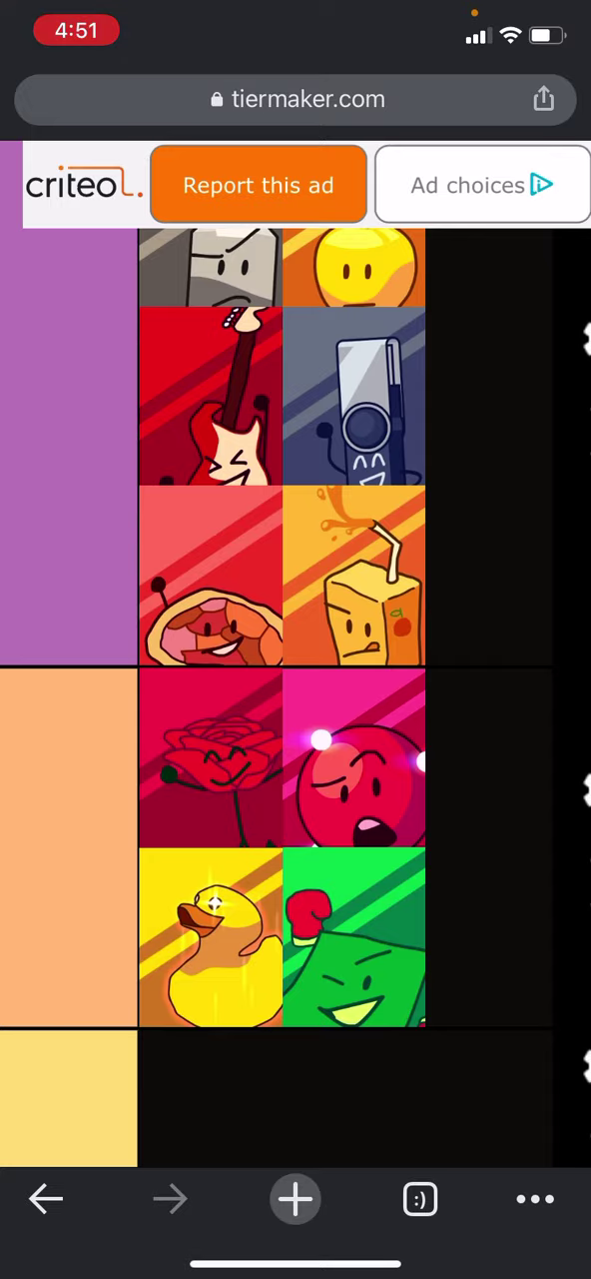
scroll(295, 600, up, 2)
drag(218, 1034, 200, 420)
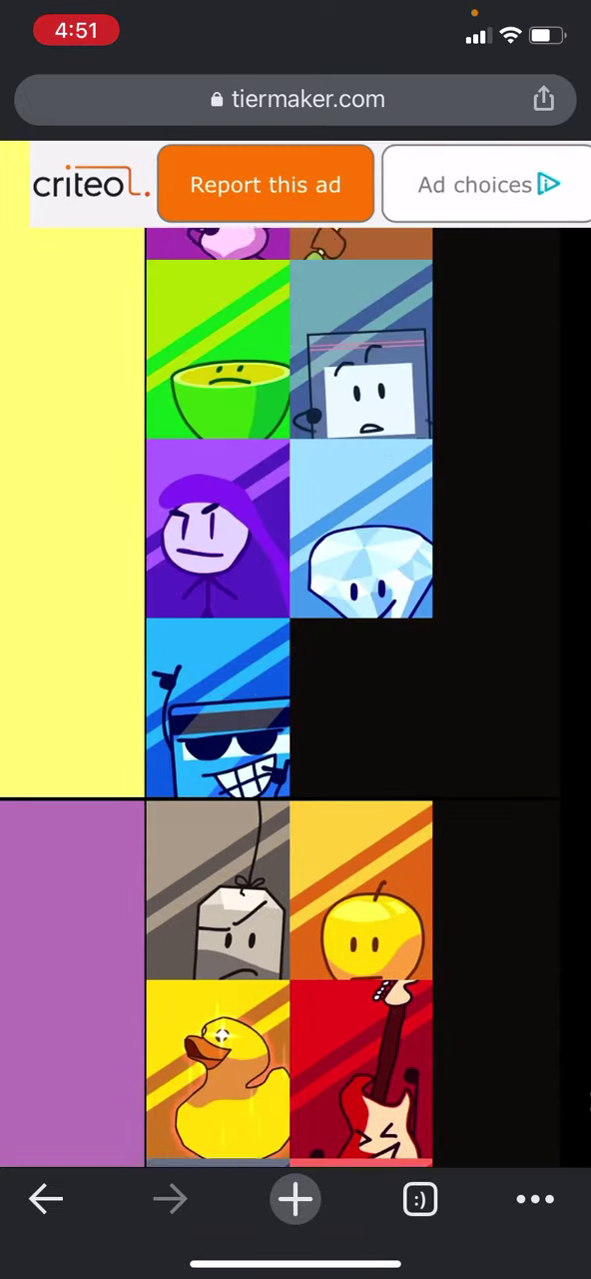
scroll(295, 599, up, 5)
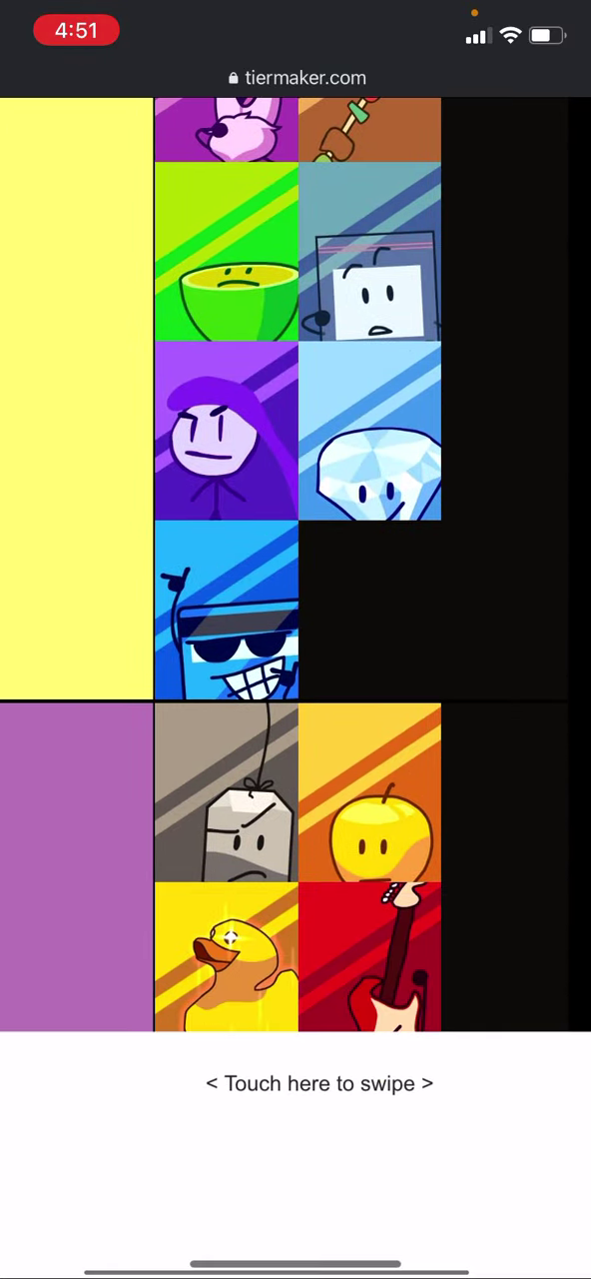
Move the duck and boxing-glove tiles to the yellow tier, and the rose and red ball to purple.
drag(227, 994, 370, 669)
scroll(296, 599, down, 5)
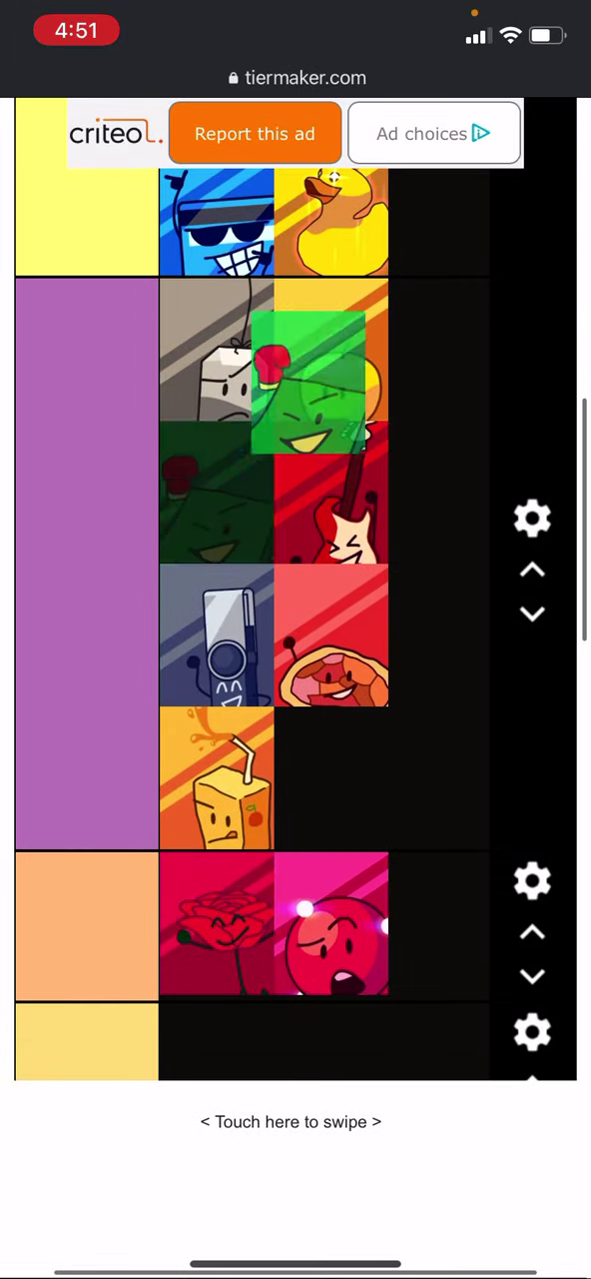
drag(217, 924, 217, 340)
drag(217, 924, 330, 779)
drag(329, 925, 216, 919)
scroll(295, 600, down, 5)
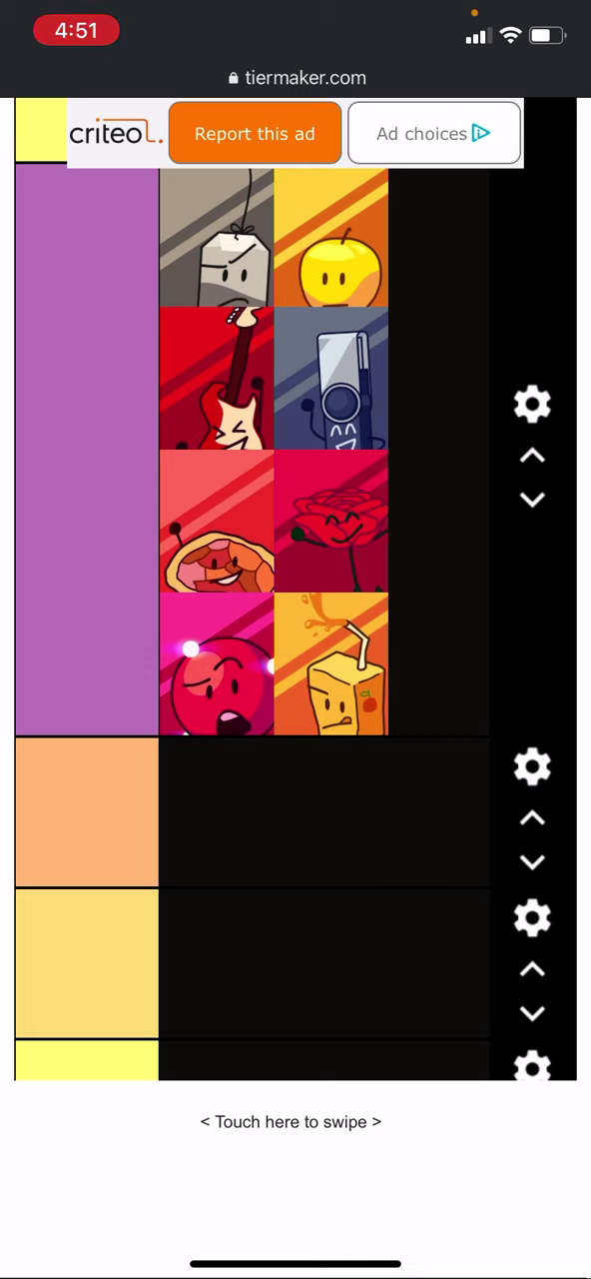
Move the apple, teabag and MP3 player tiles from the purple tier down into the peach tier.
drag(342, 237, 217, 811)
mouse_move(217, 238)
mouse_down()
mouse_move(315, 674)
mouse_move(340, 689)
mouse_up()
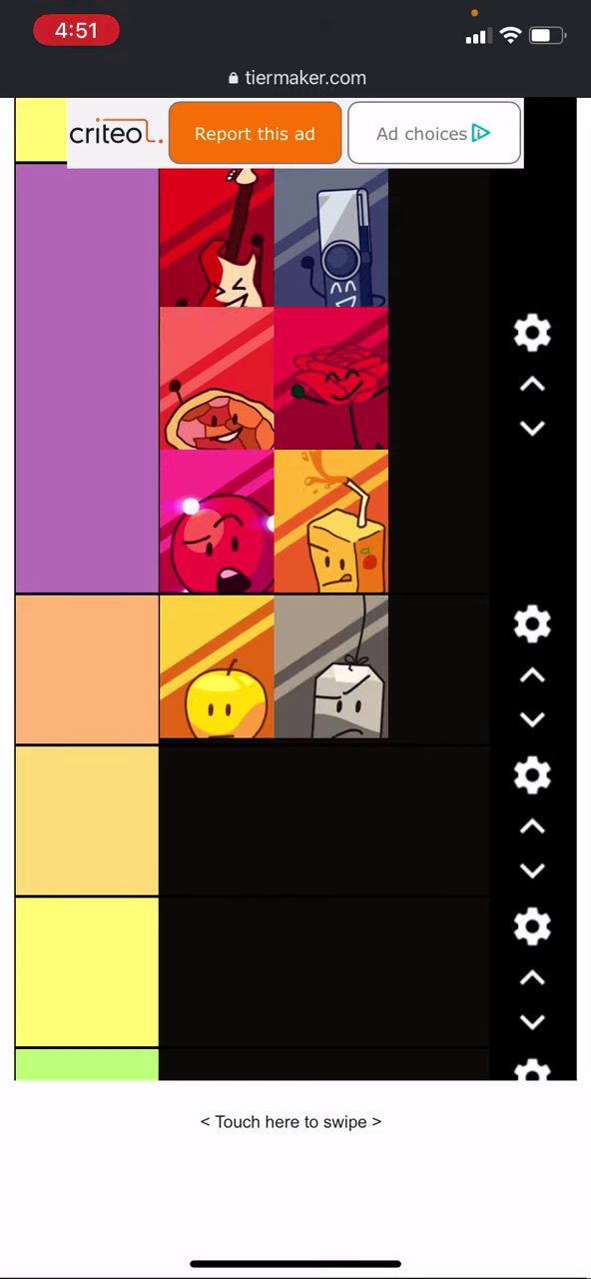
drag(343, 237, 216, 811)
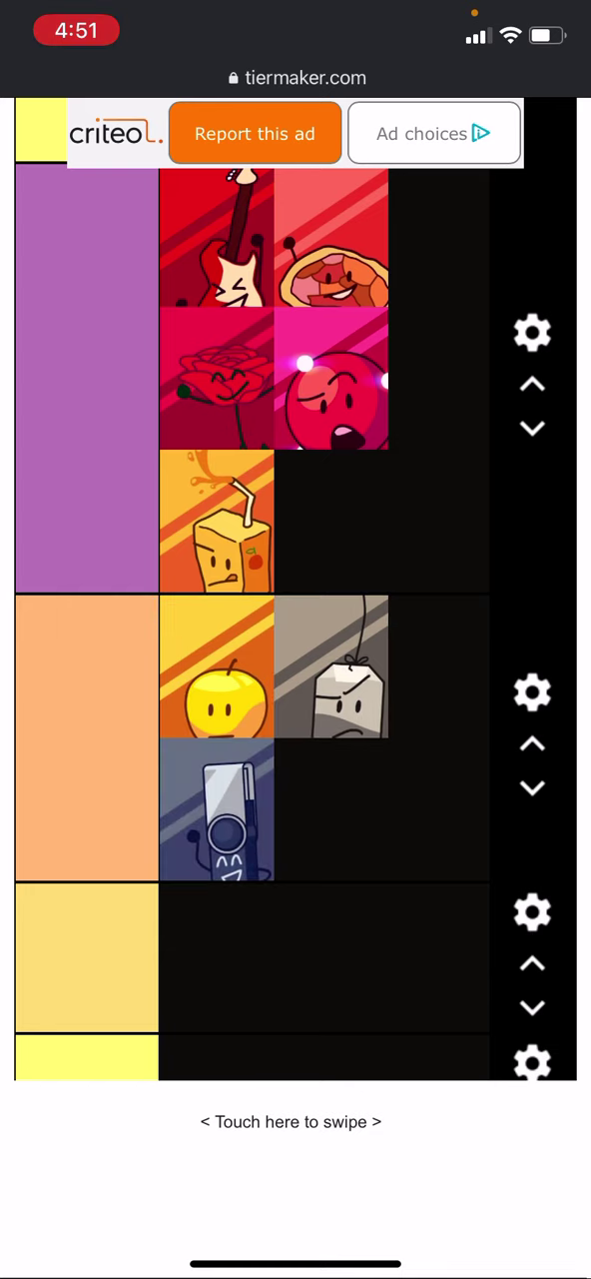
drag(217, 520, 332, 740)
scroll(300, 699, down, 5)
scroll(300, 600, down, 3)
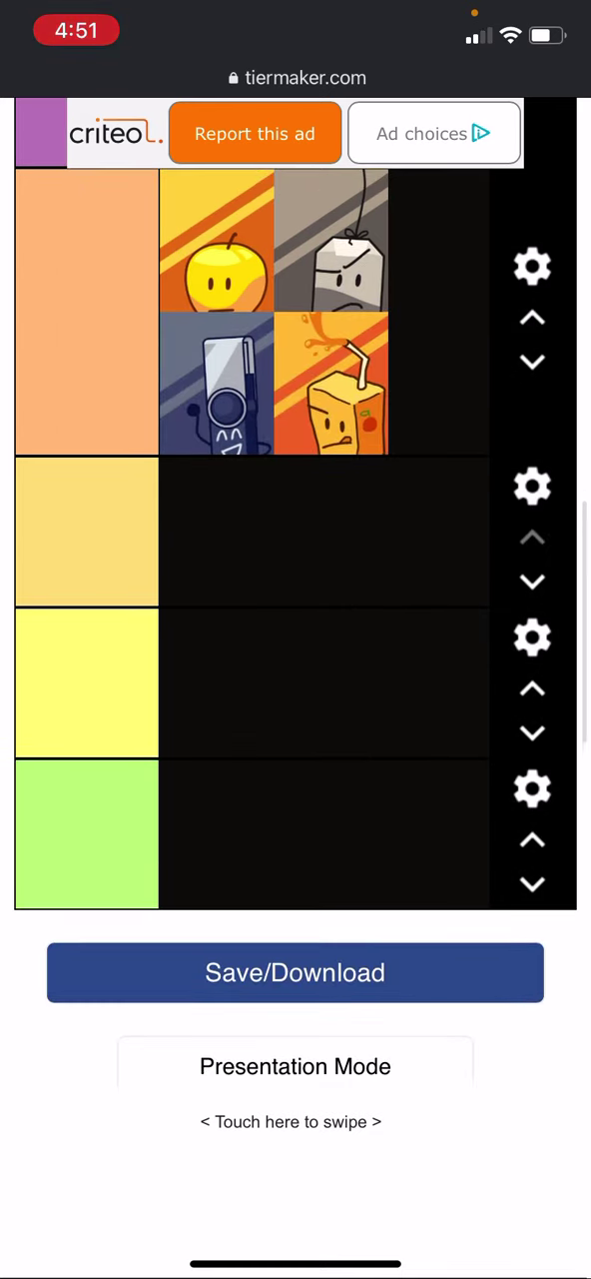